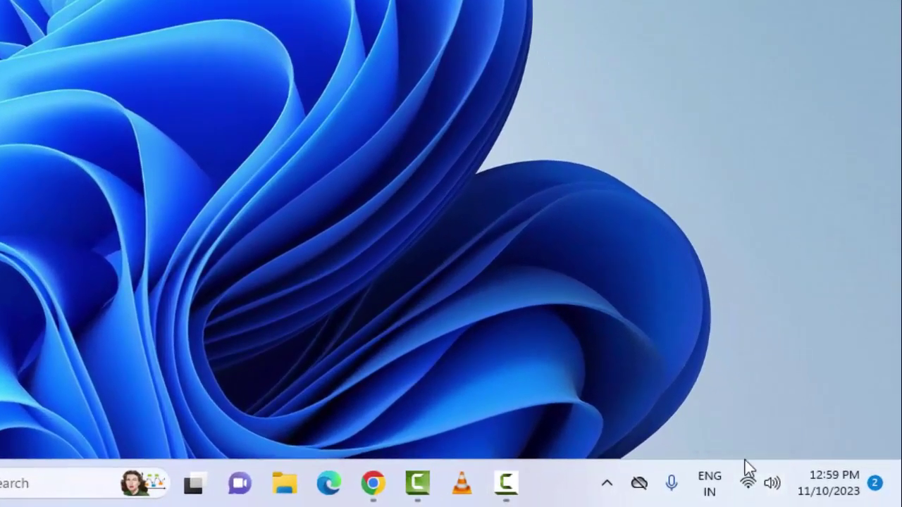
- Check the list of available Wi-Fi networks in quick settings, then close it
click(749, 485)
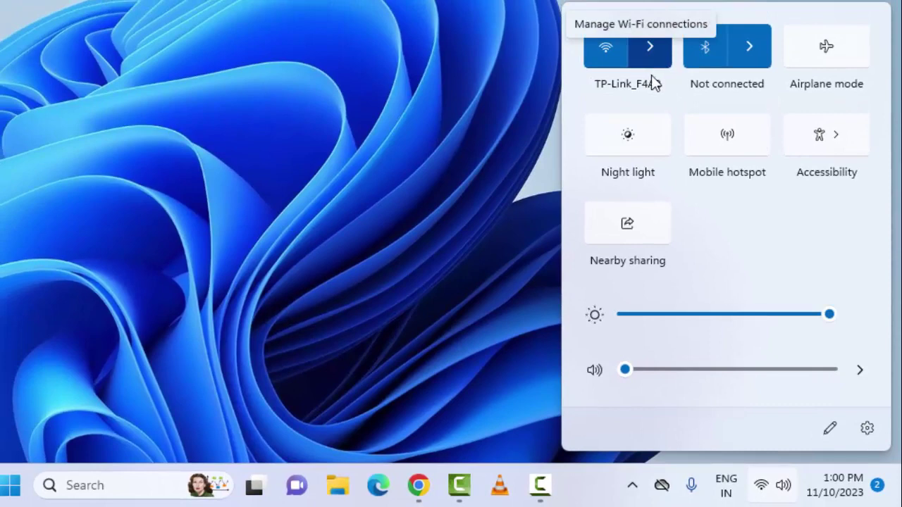
click(650, 62)
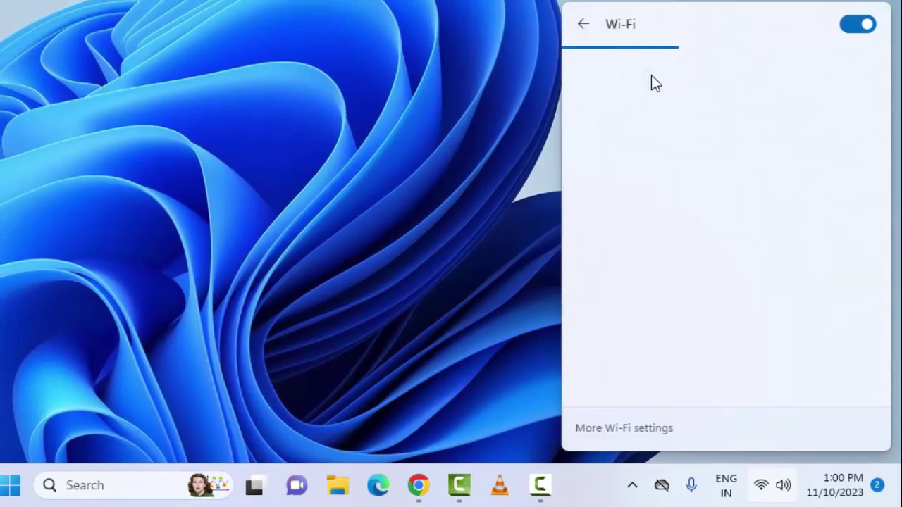
click(493, 179)
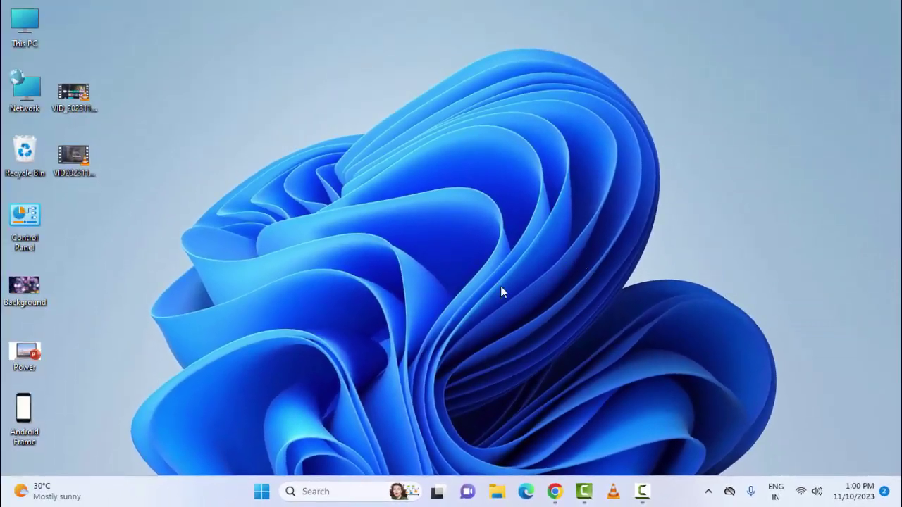
- Launch Chrome, search 'internet speed test', run Google's speed test, and minimize the browser
click(262, 492)
text(chrome)
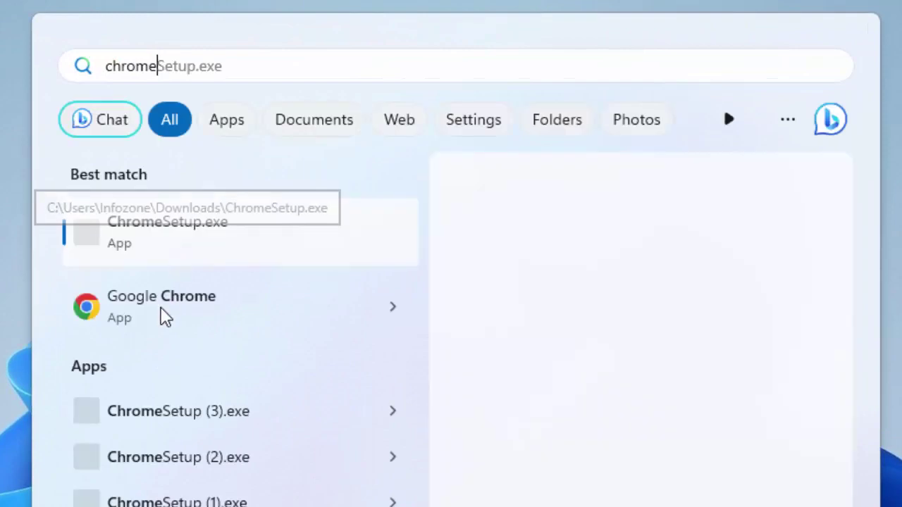
click(160, 316)
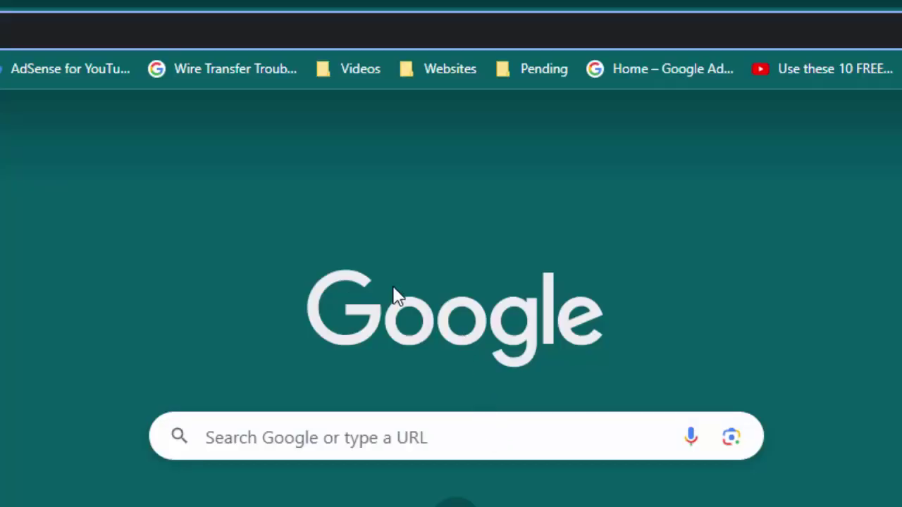
text(internet )
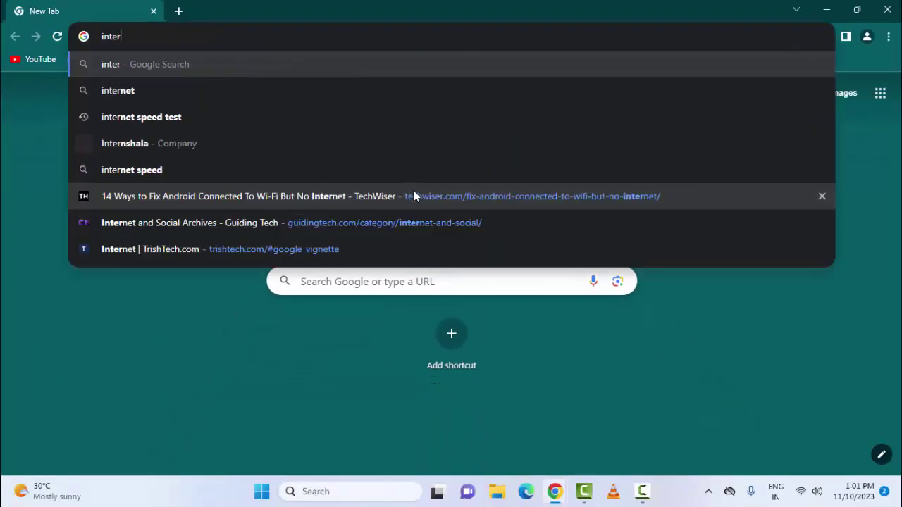
text(s)
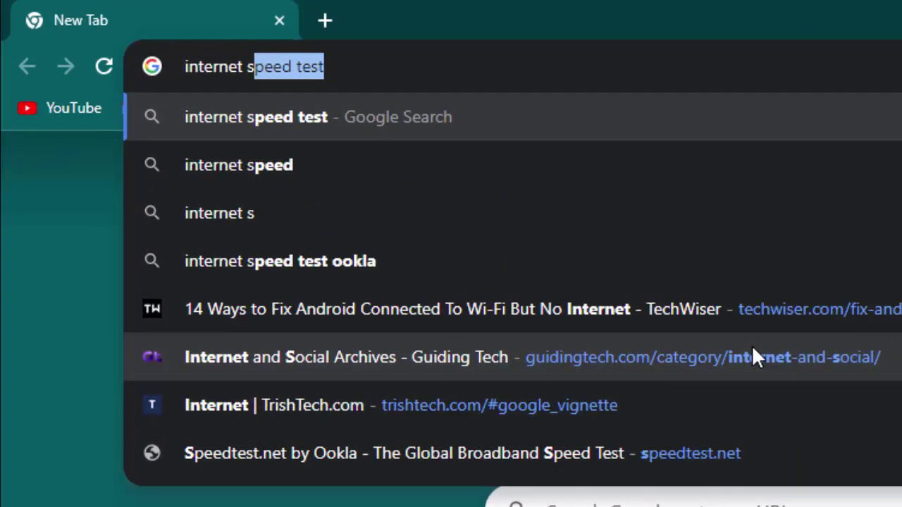
key(Return)
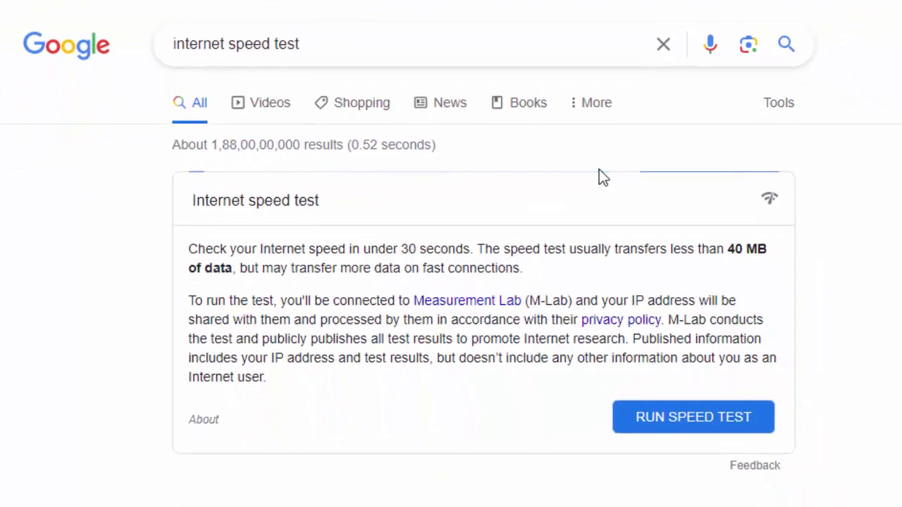
click(662, 427)
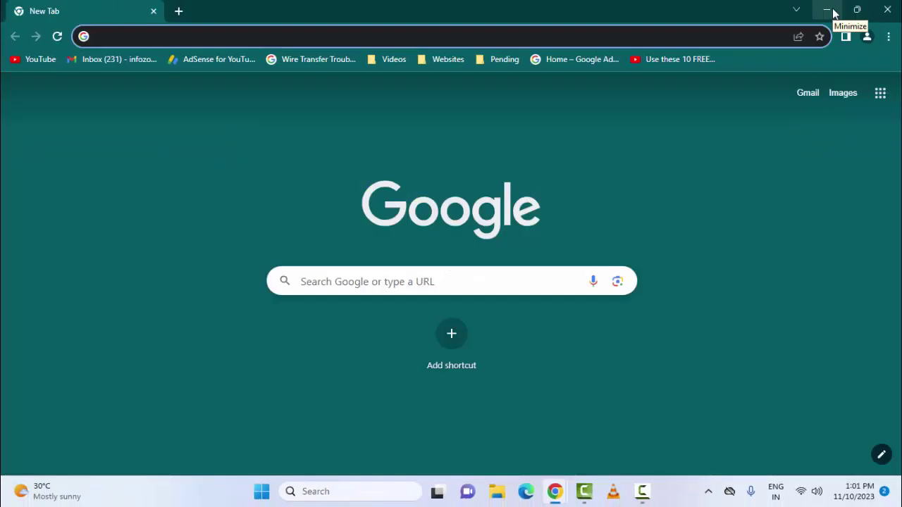
click(828, 10)
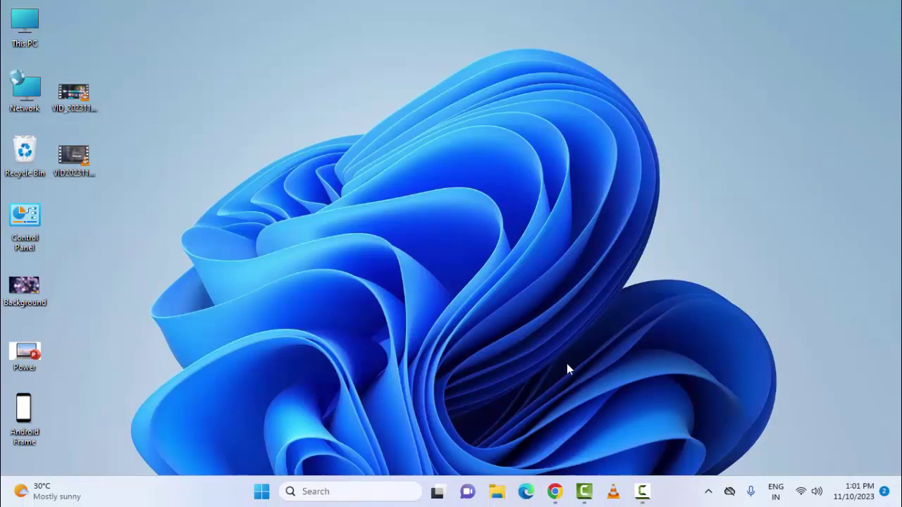
click(261, 496)
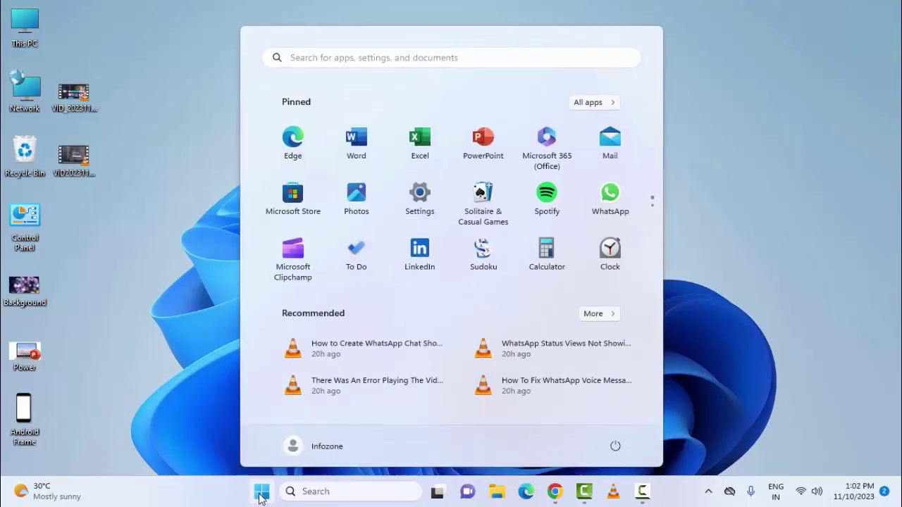
click(423, 200)
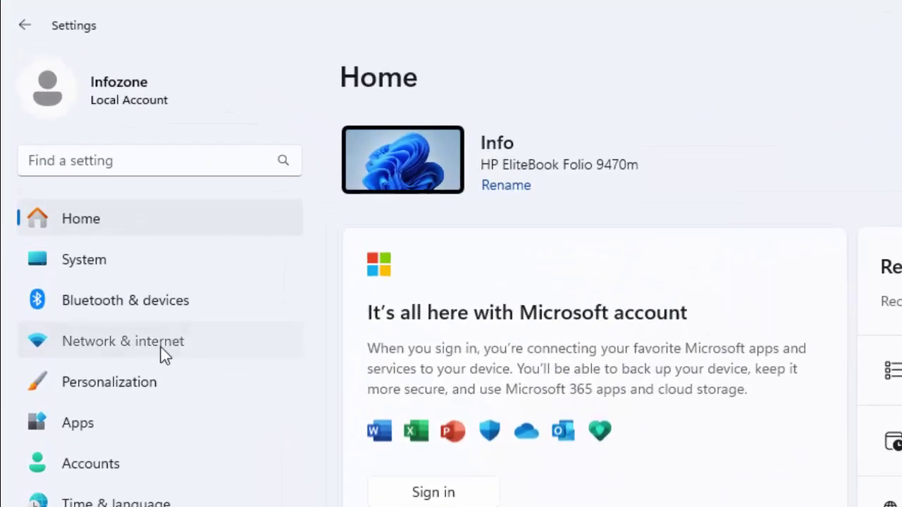
click(156, 346)
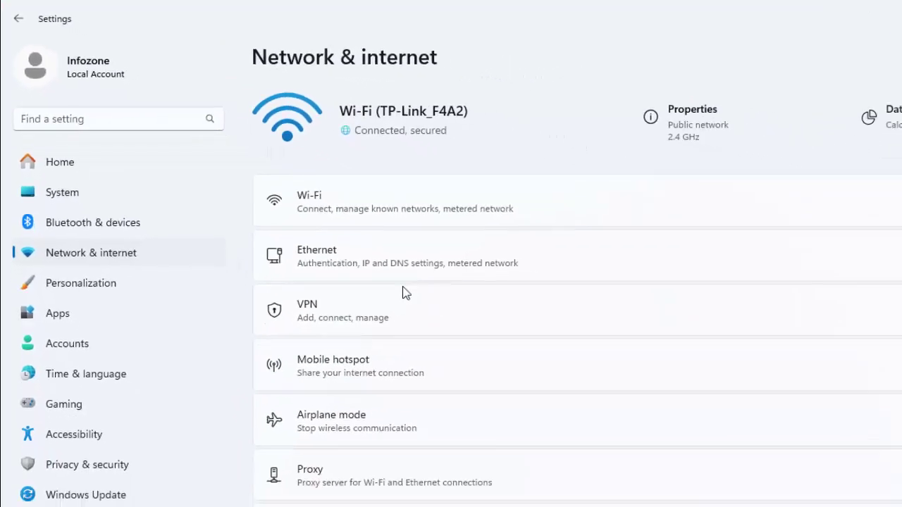
scroll(545, 426, down, 2)
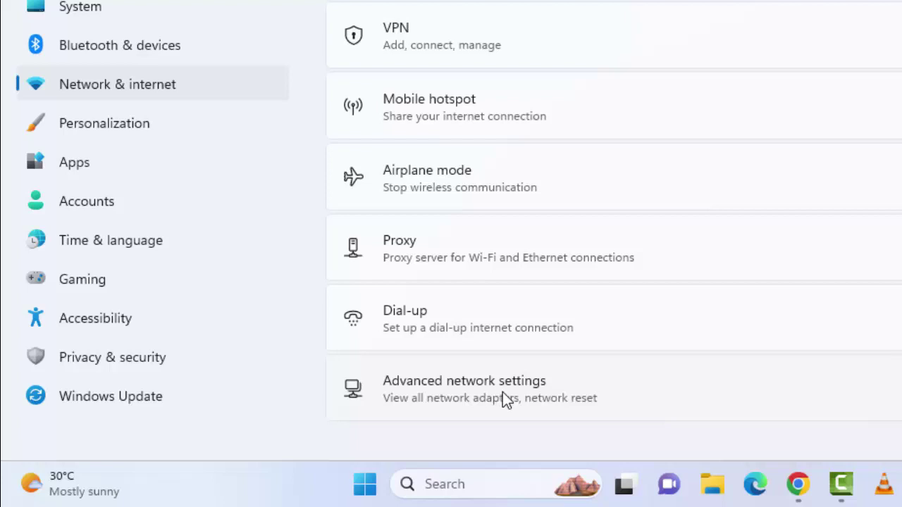
click(502, 391)
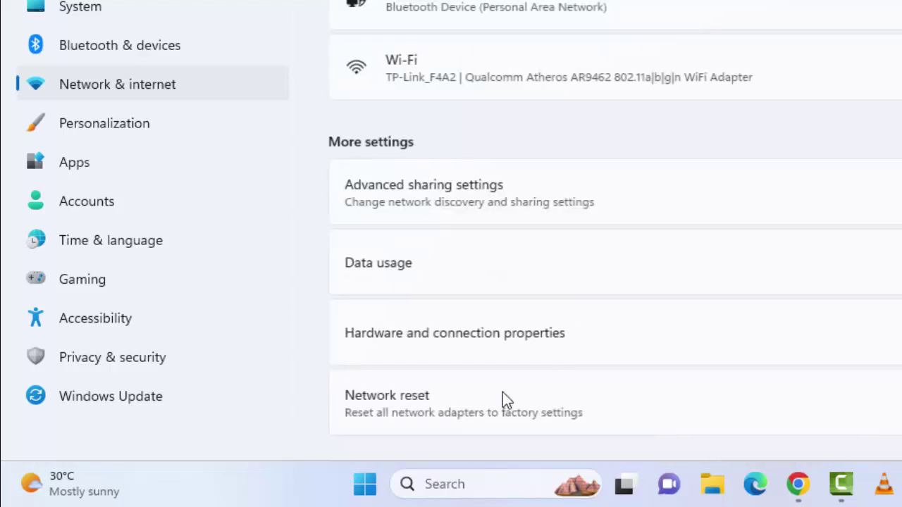
click(434, 410)
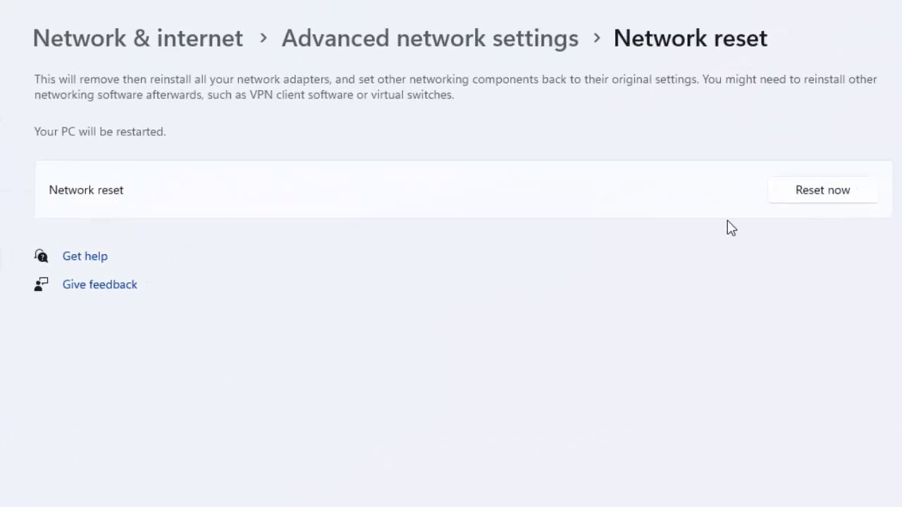
click(818, 198)
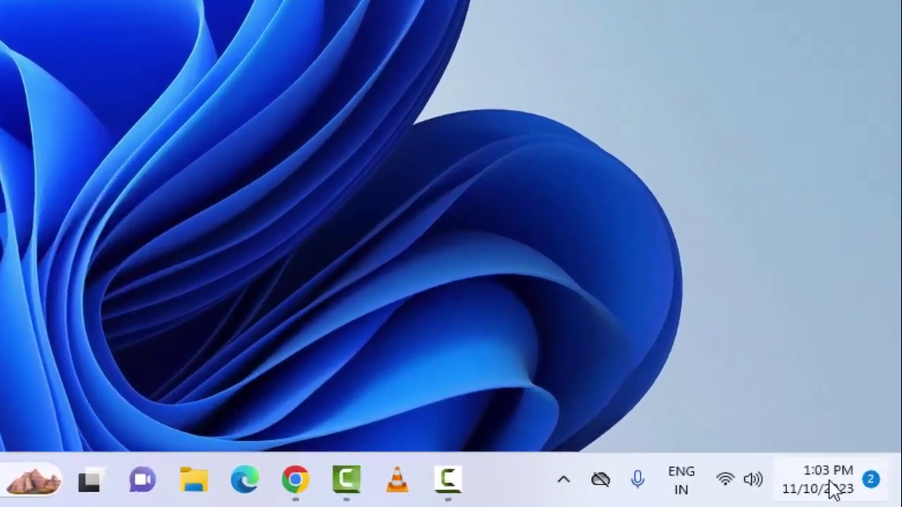
- Turn automatic time off, reapply the current date and time, turn automatic time back on, and close Settings
mouse_move(856, 492)
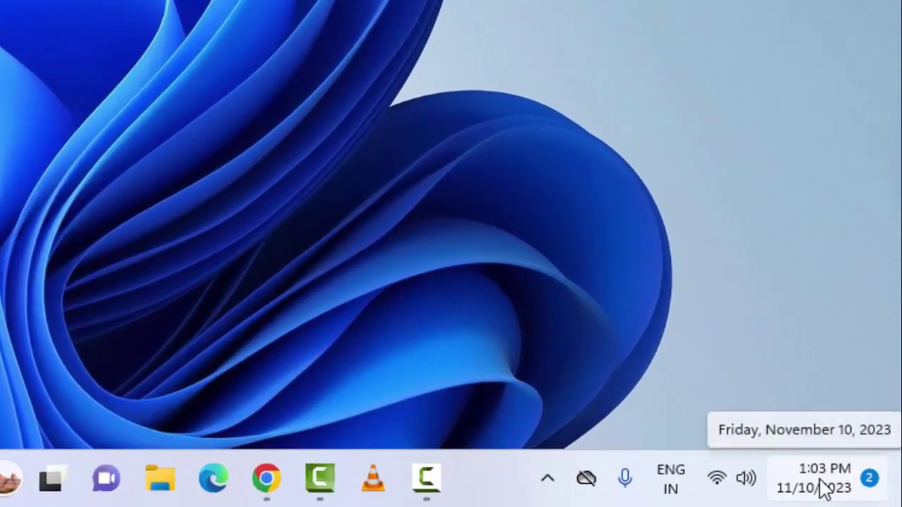
right_click(819, 487)
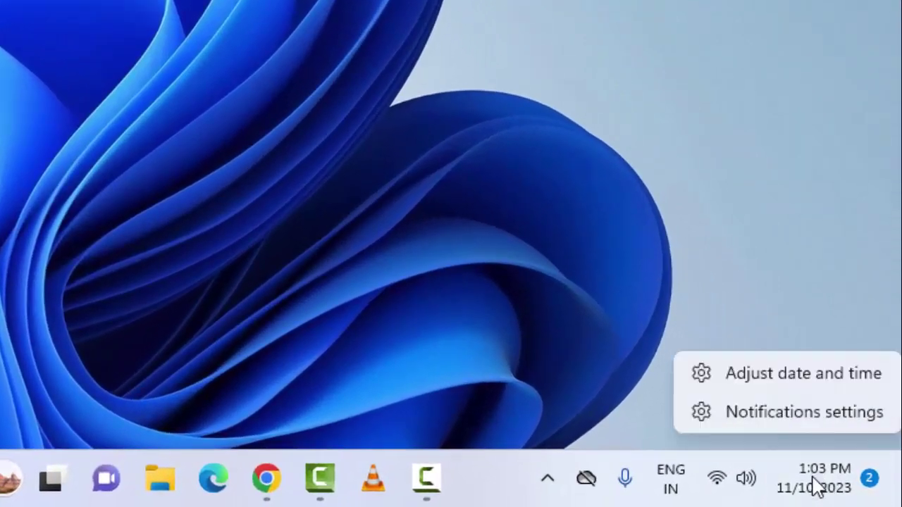
click(815, 383)
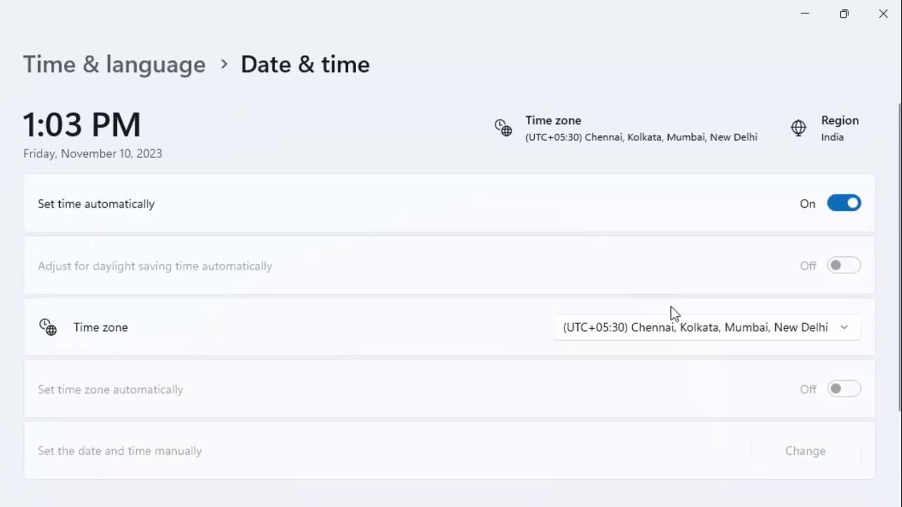
click(841, 205)
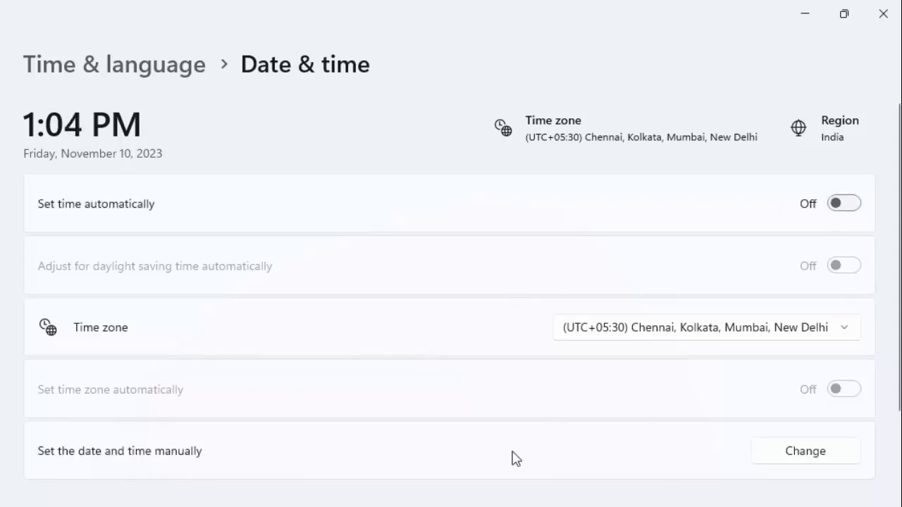
click(806, 451)
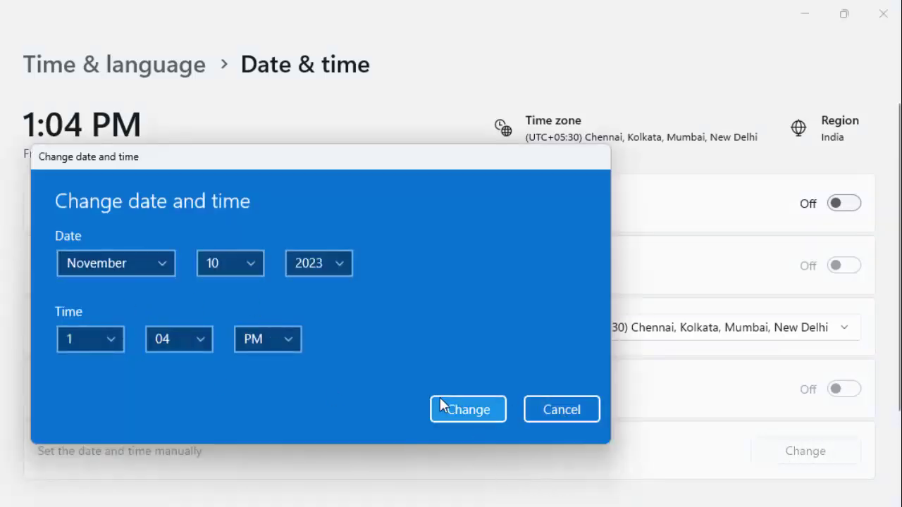
click(468, 409)
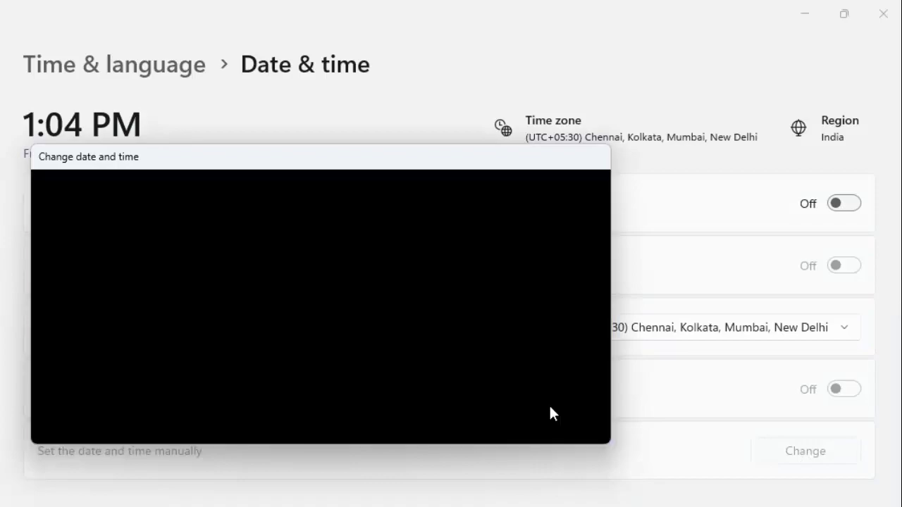
click(843, 204)
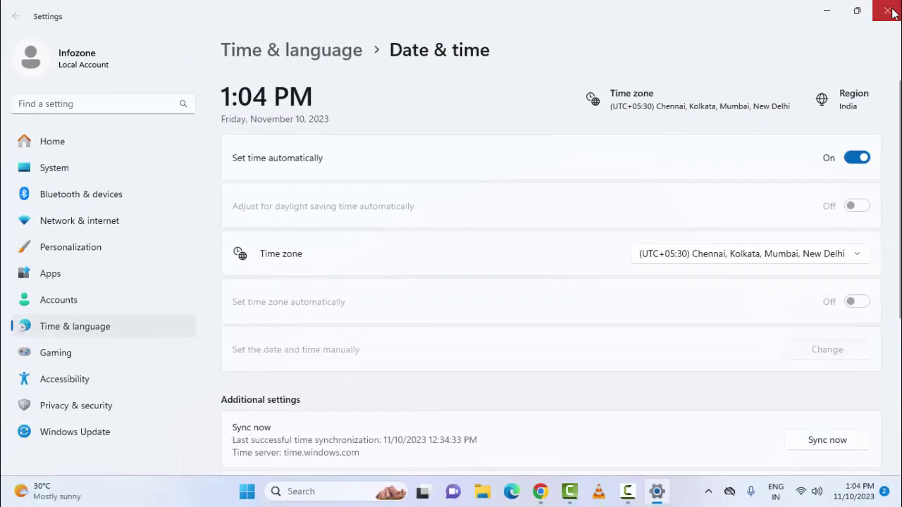
click(888, 11)
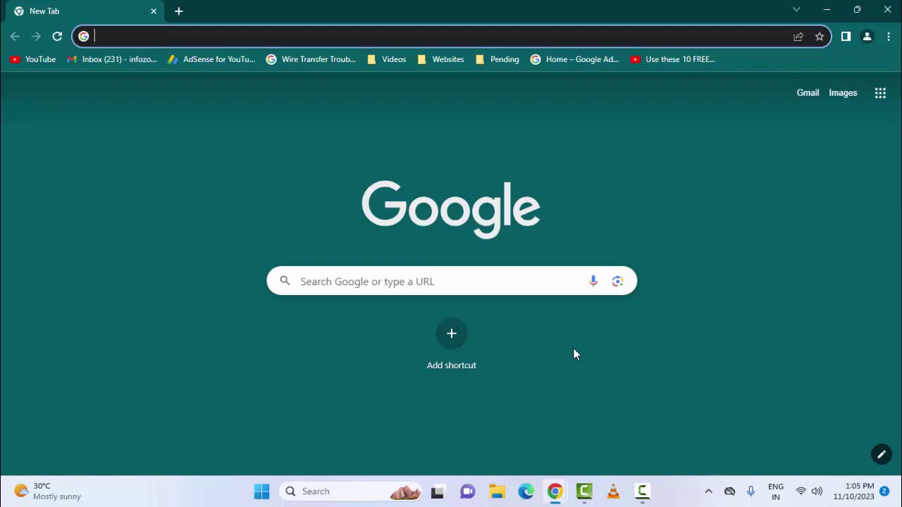
- In Clear browsing data's Basic options, choose Last 4 weeks, then close without clearing
key(ctrl+shift+Delete)
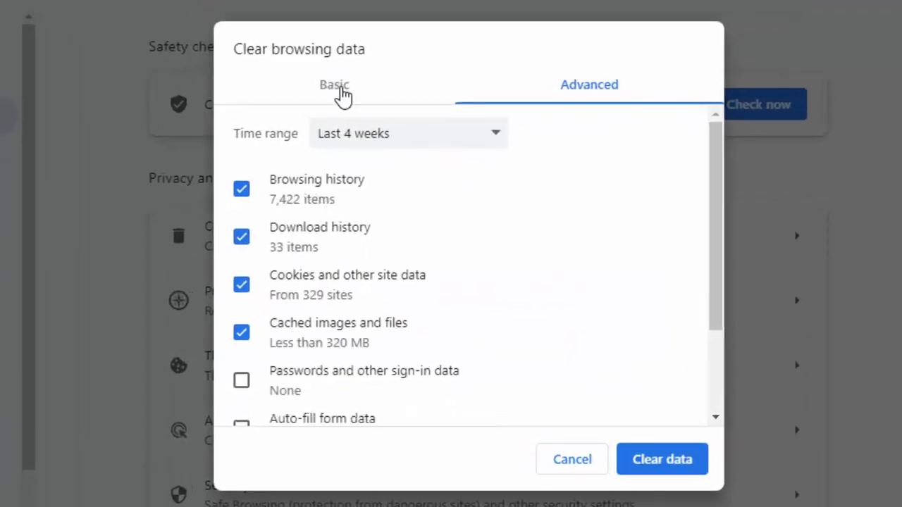
click(340, 88)
click(369, 141)
click(362, 216)
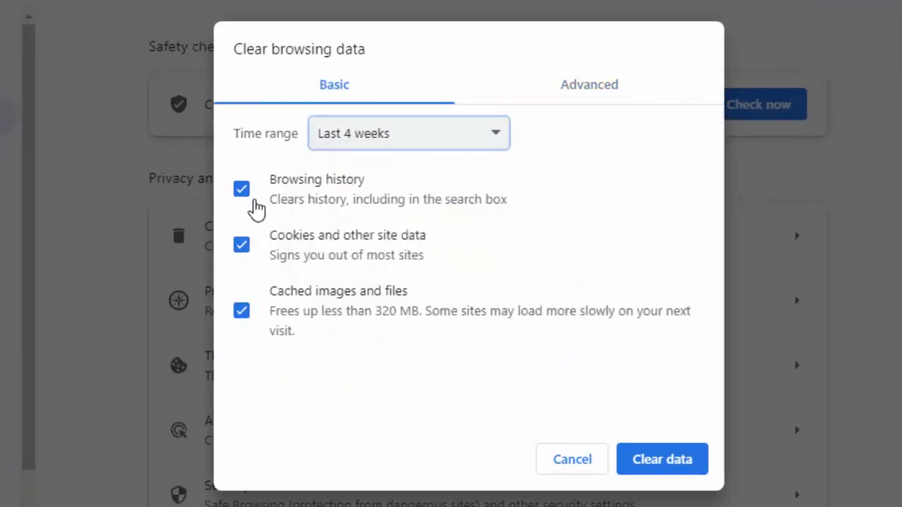
click(242, 198)
click(242, 197)
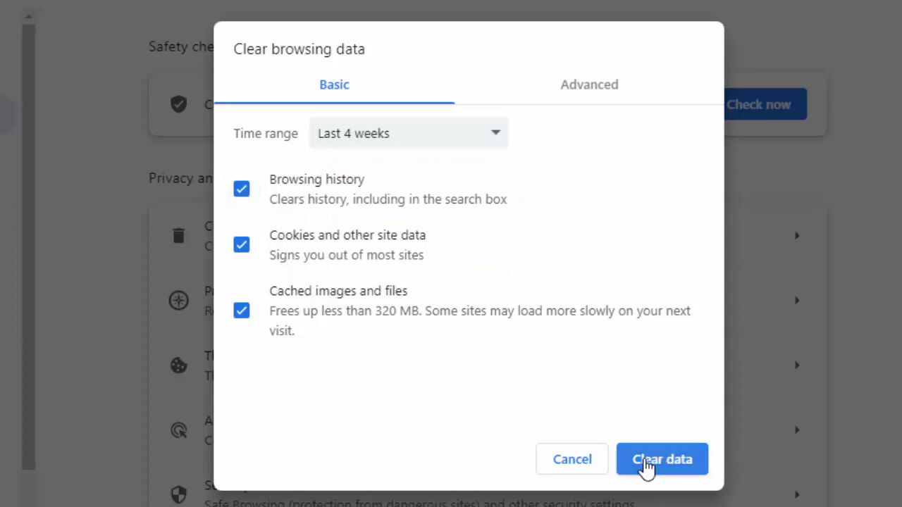
click(585, 465)
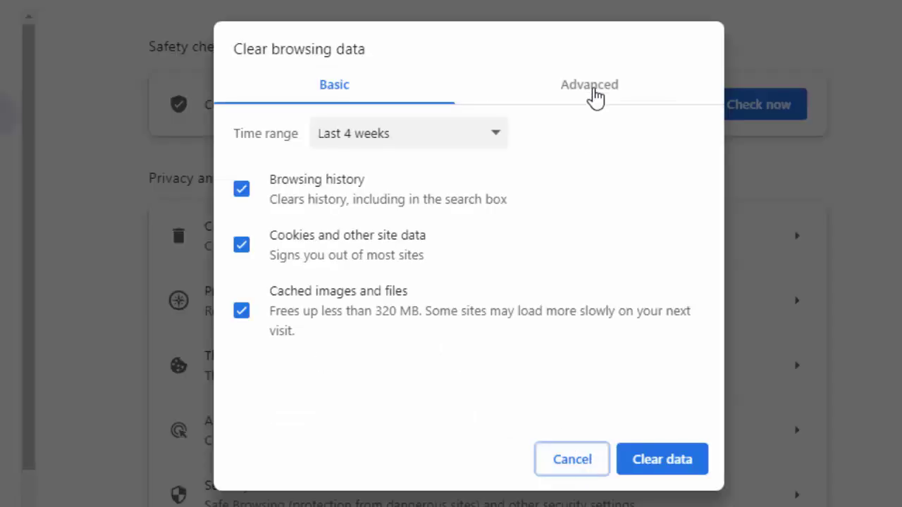
- In the Advanced options, change the time range and include auto-fill form data, leaving passwords unchecked
click(594, 93)
click(454, 141)
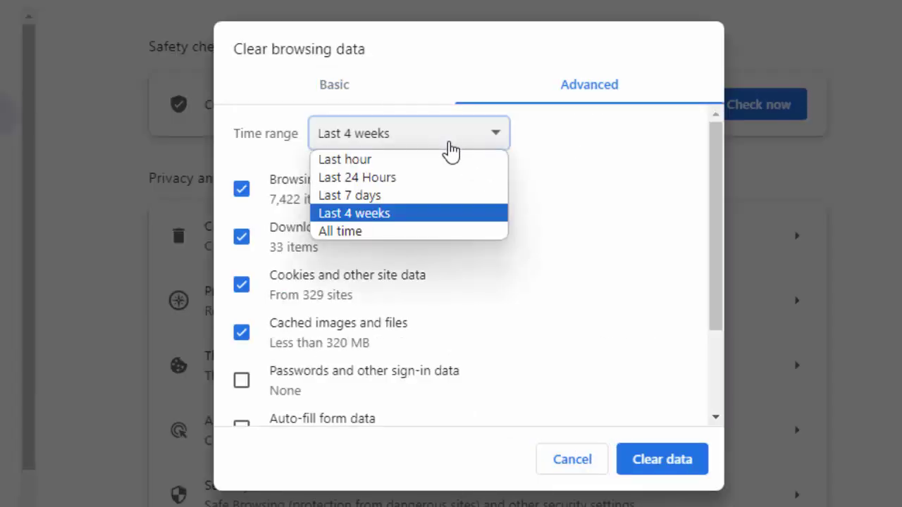
click(423, 203)
scroll(276, 332, down, 3)
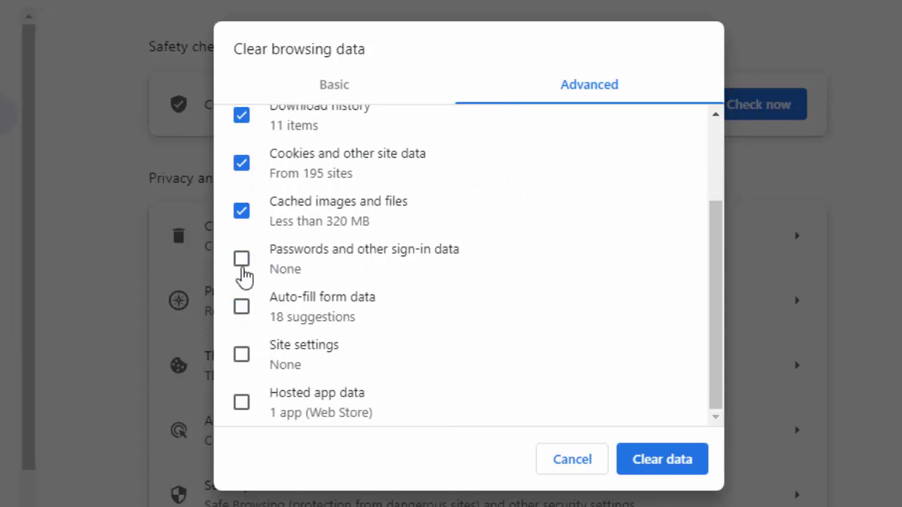
click(242, 261)
click(242, 307)
click(242, 262)
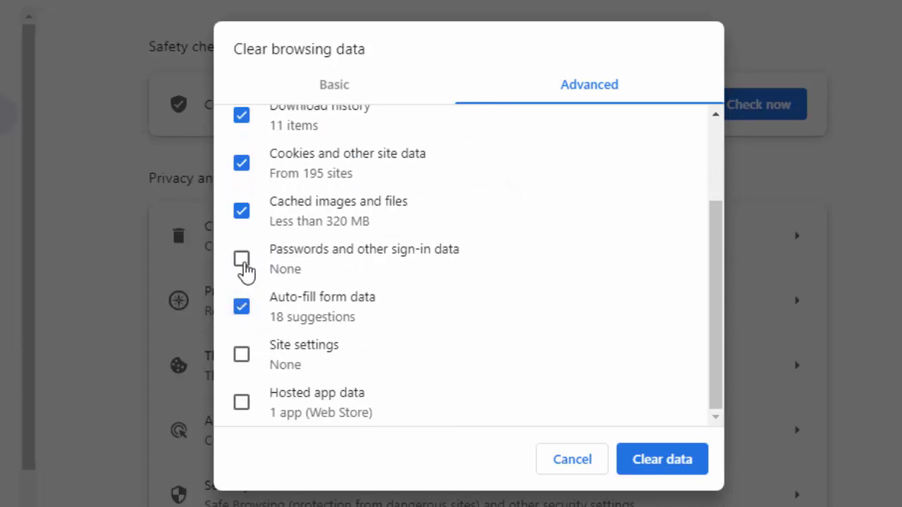
- Add site settings and hosted app data, clear the data, then open a new tab and minimize Chrome
click(242, 355)
click(241, 403)
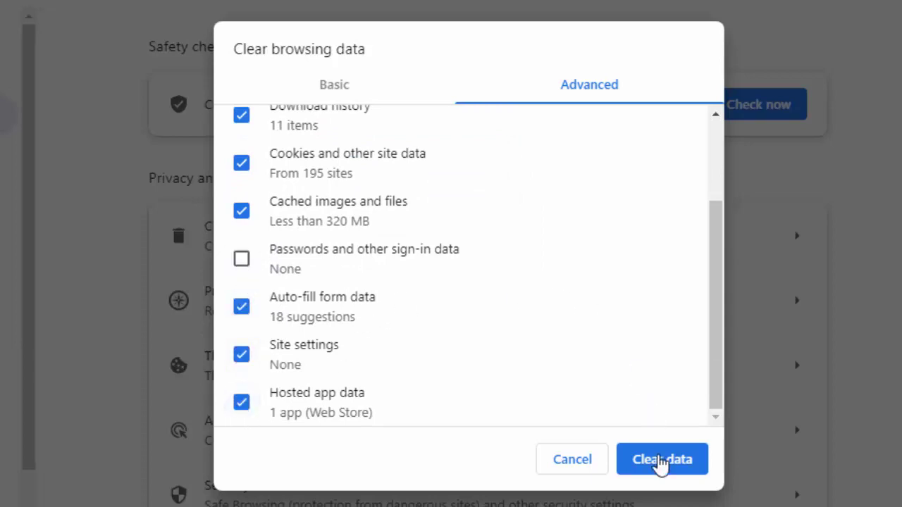
click(655, 463)
click(596, 461)
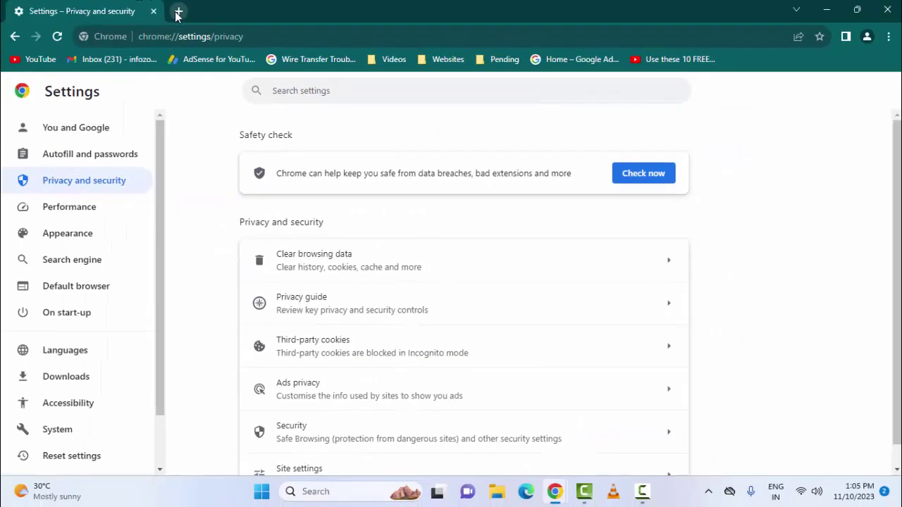
click(178, 12)
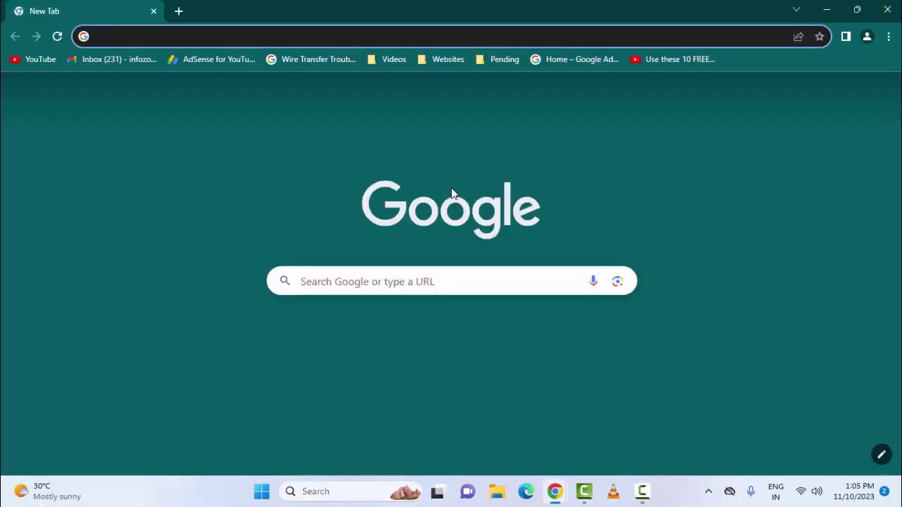
click(824, 11)
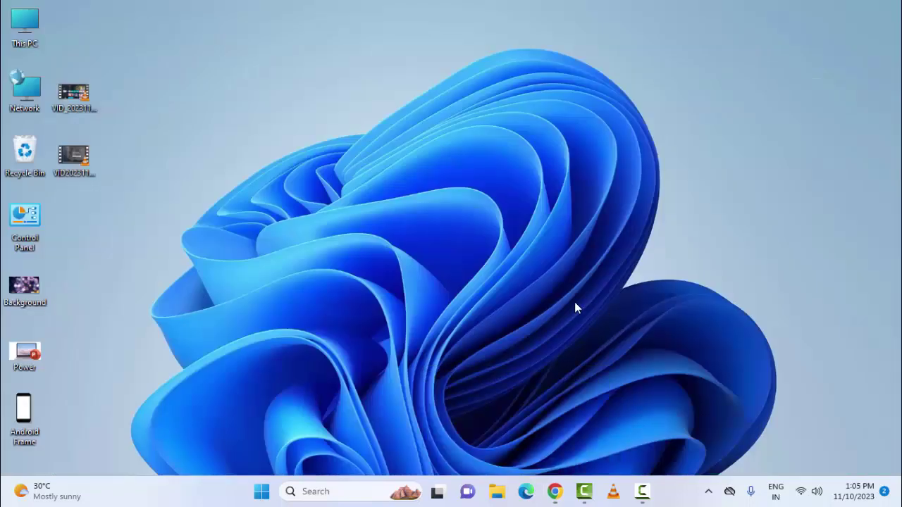
- Launch Disk Cleanup from a Start search and scan drive (C:)
click(261, 491)
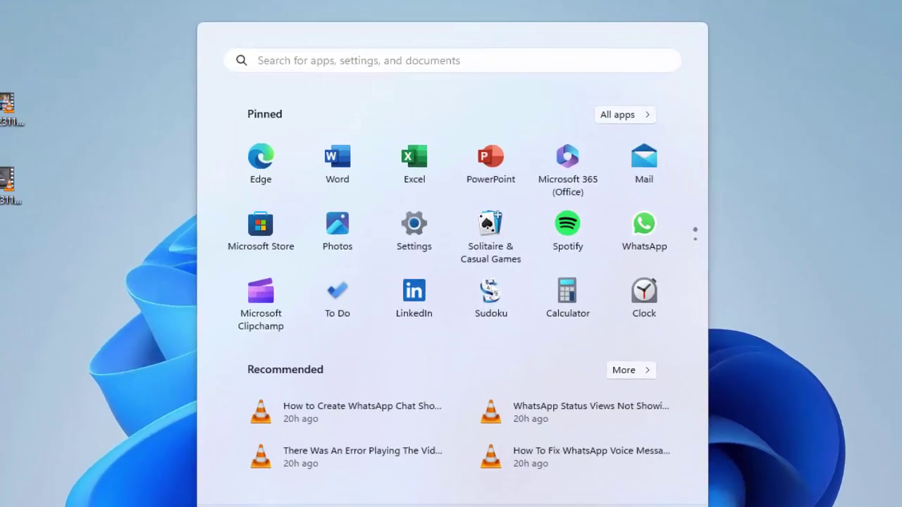
text(disk cleanup)
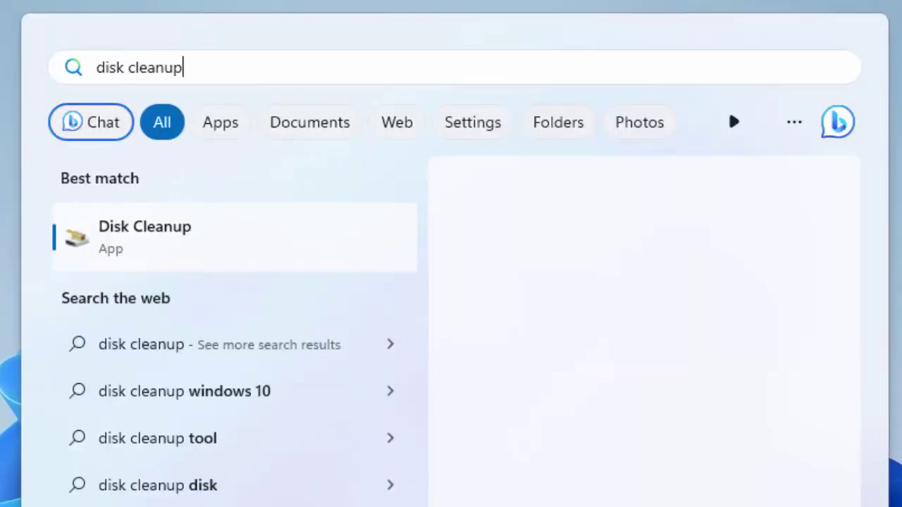
click(145, 245)
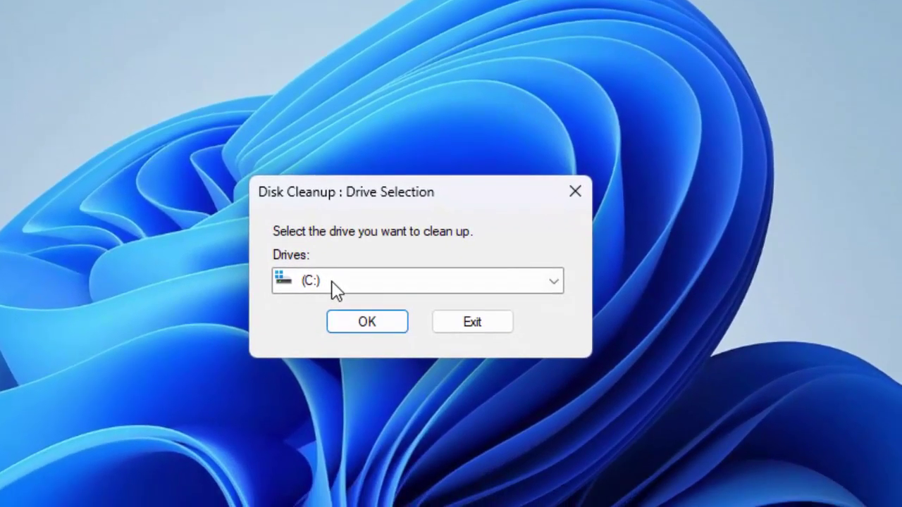
click(367, 393)
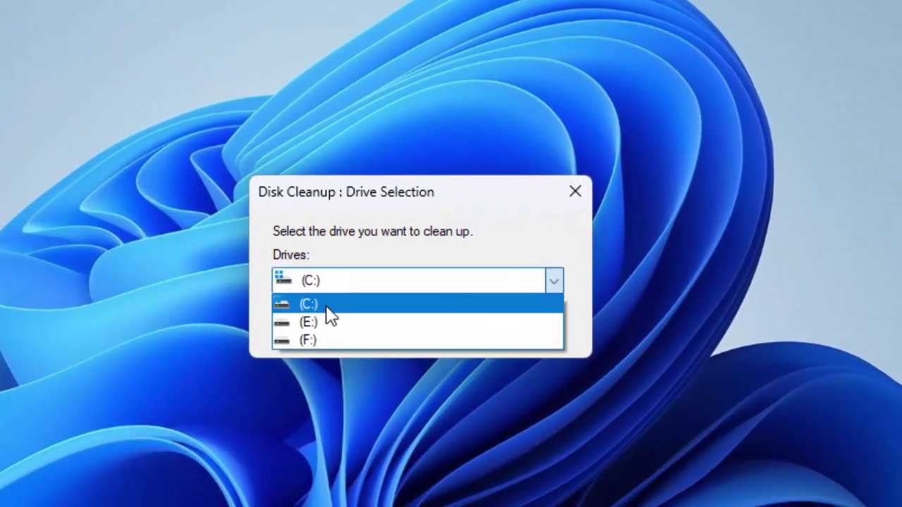
click(326, 305)
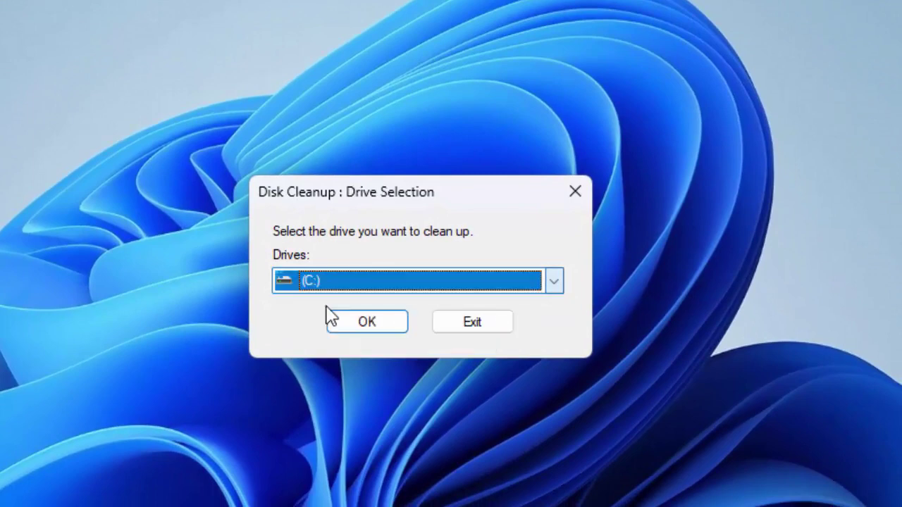
click(365, 326)
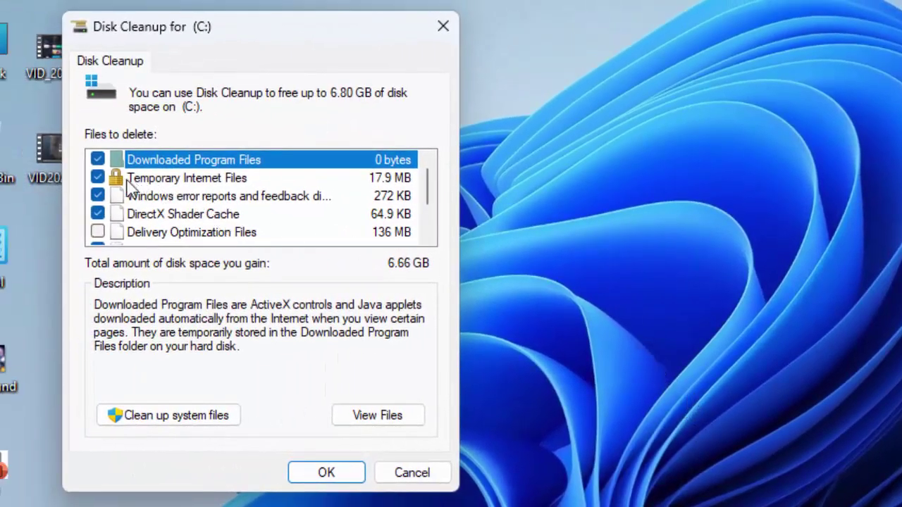
- Tick Delivery Optimization Files in the Files to delete list
scroll(123, 191, down, 1)
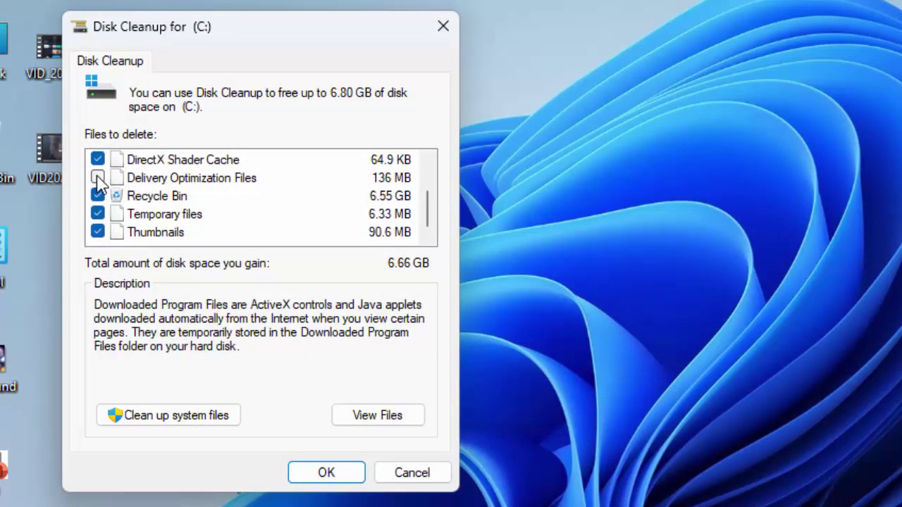
click(97, 179)
scroll(99, 236, up, 2)
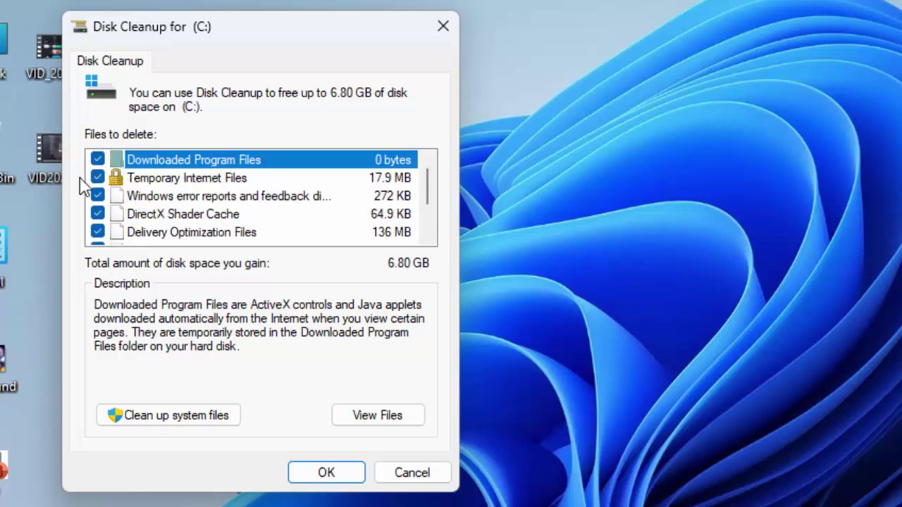
scroll(207, 218, down, 1)
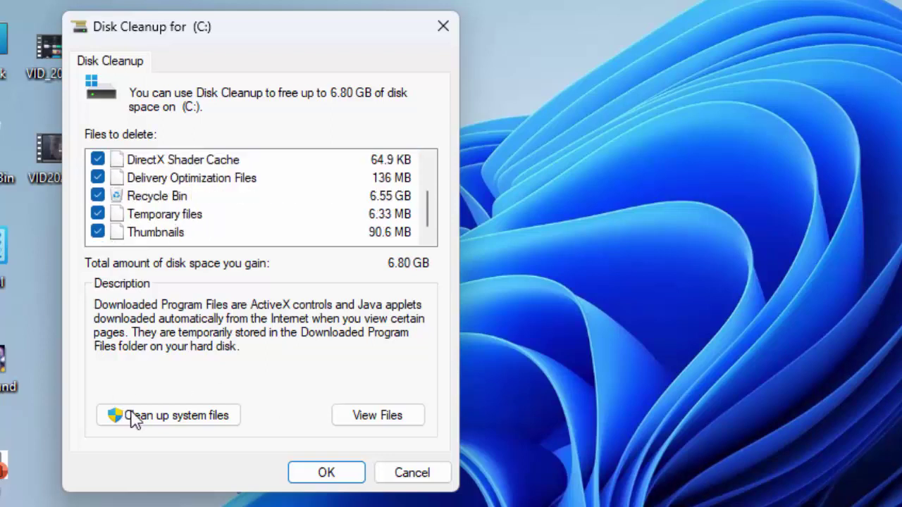
- Rescan C: with system files, tick Delivery Optimization Files, and permanently delete the marked files
click(201, 419)
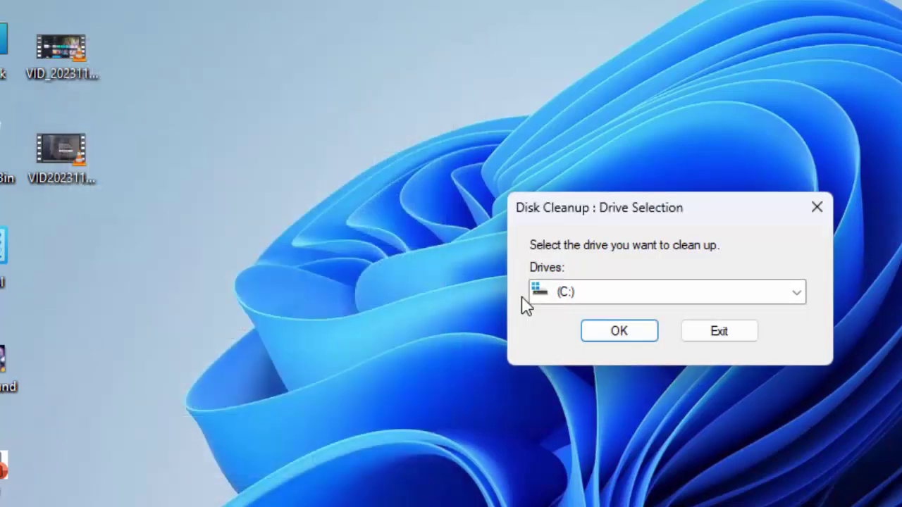
click(621, 332)
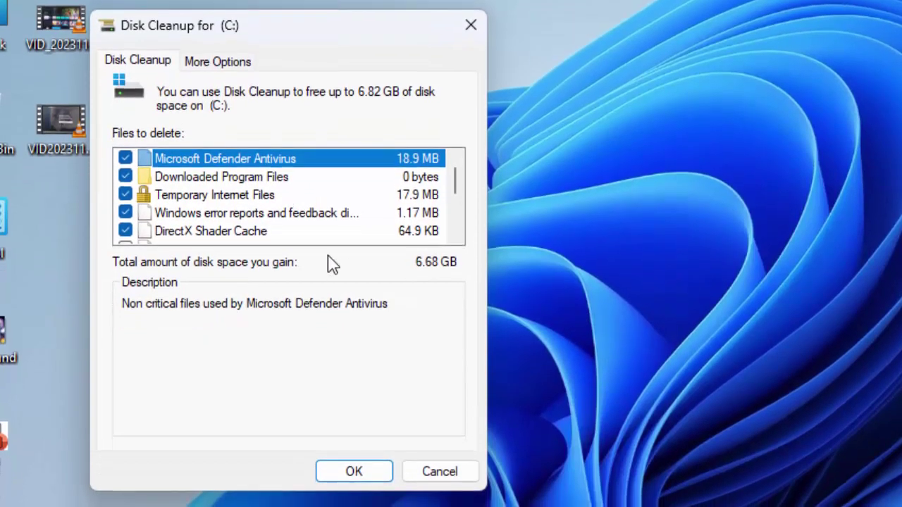
scroll(255, 244, down, 2)
scroll(155, 212, up, 1)
click(125, 195)
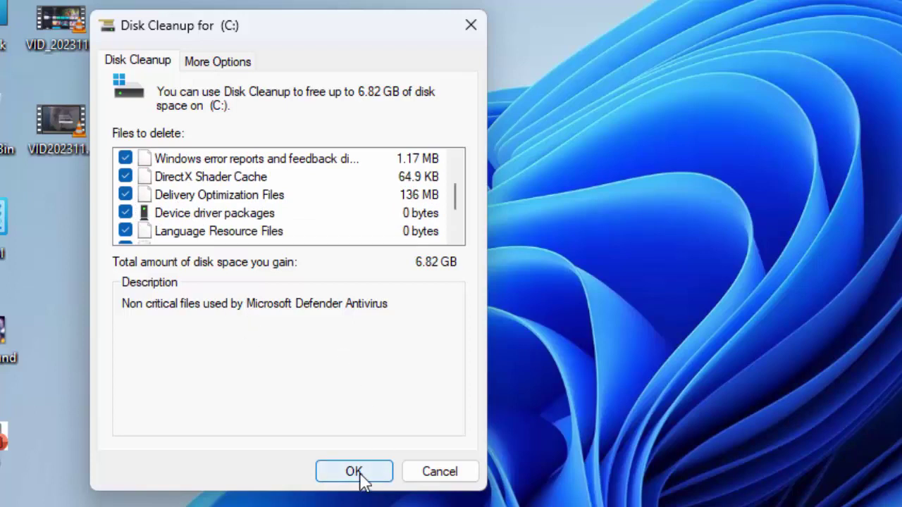
click(354, 471)
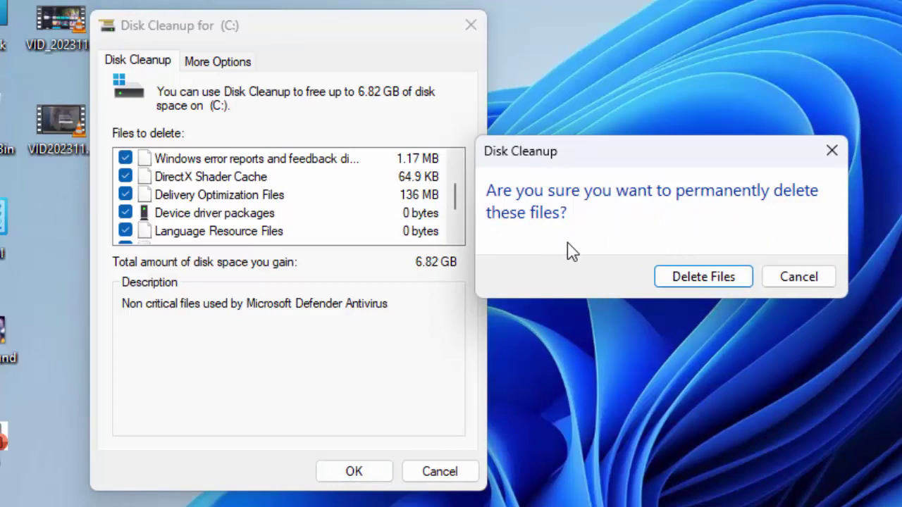
click(696, 279)
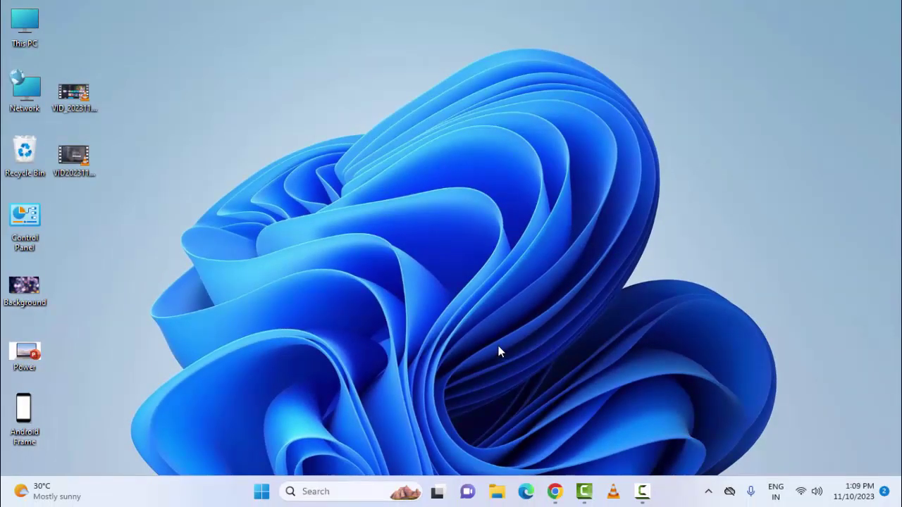
- Find Command Prompt in a Start search and run it as administrator
click(262, 492)
text(command p)
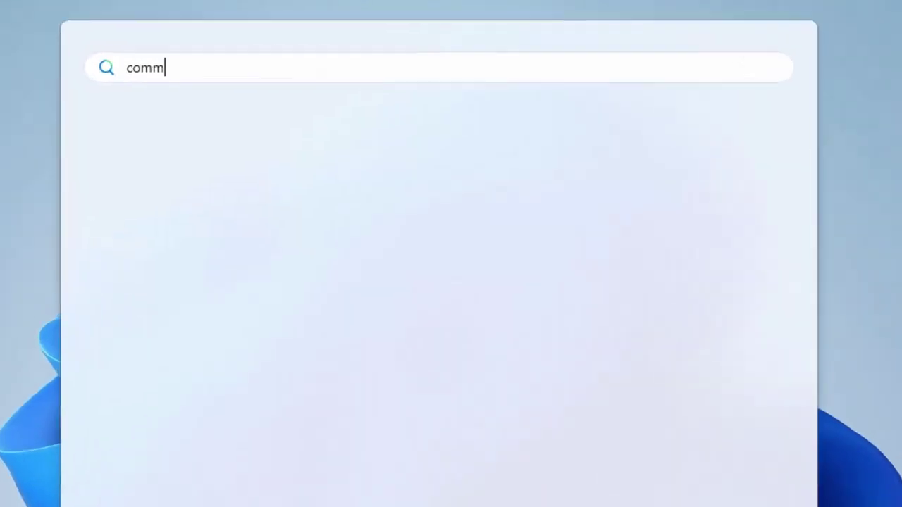
text(rompt)
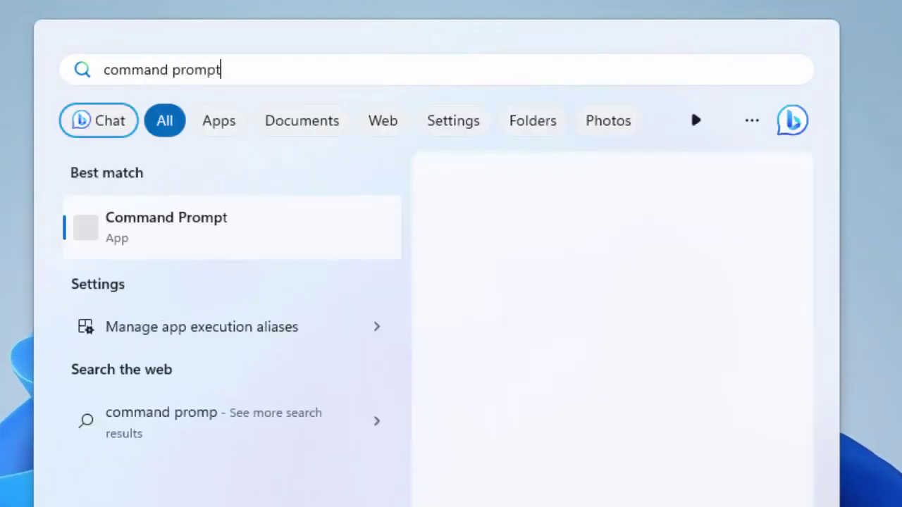
right_click(170, 238)
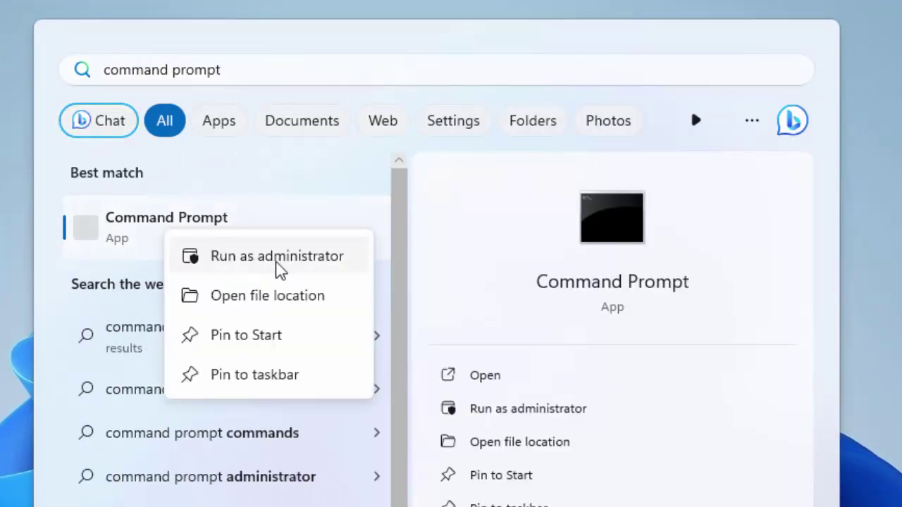
click(334, 266)
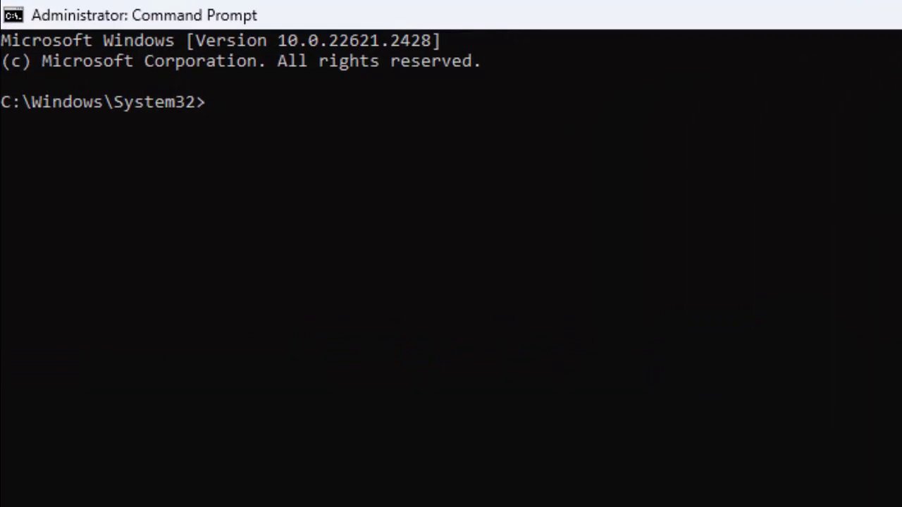
- Run ipconfig /release, then enter the ipconfig /flushdns command
text(ipconf)
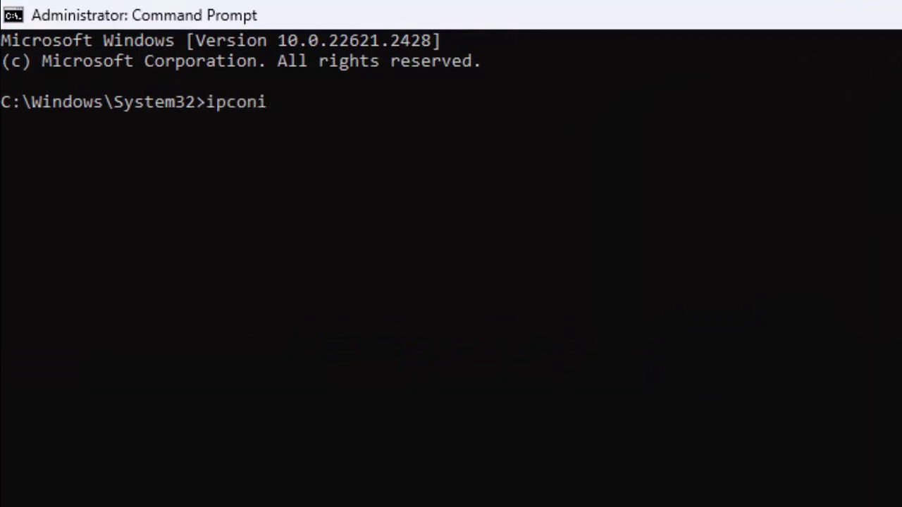
text(ig /r)
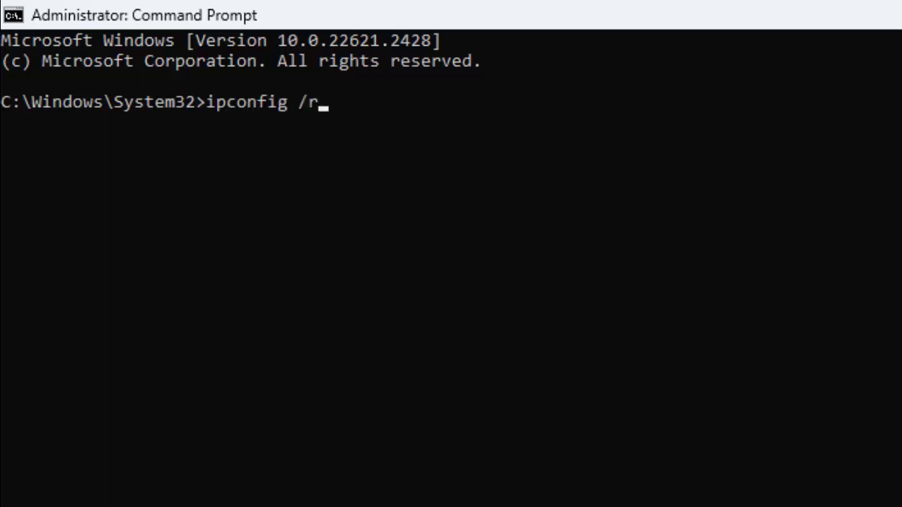
text(elease)
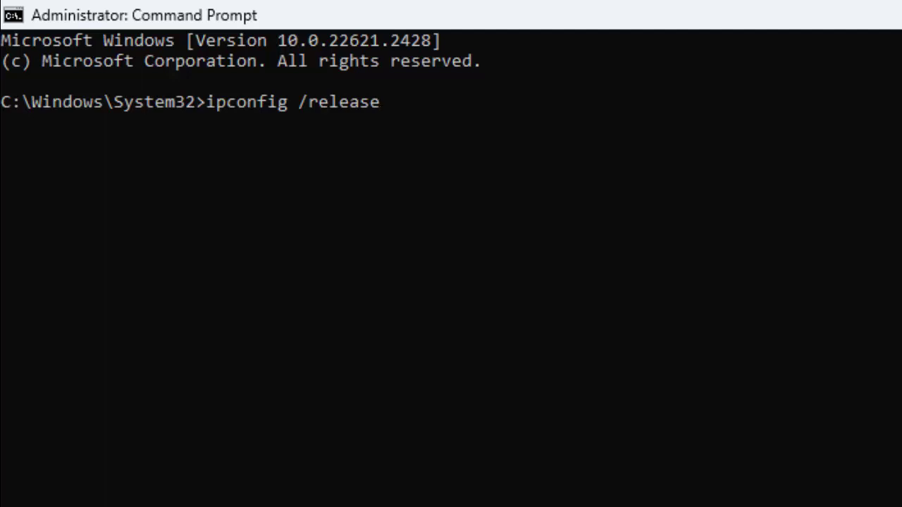
key(Return)
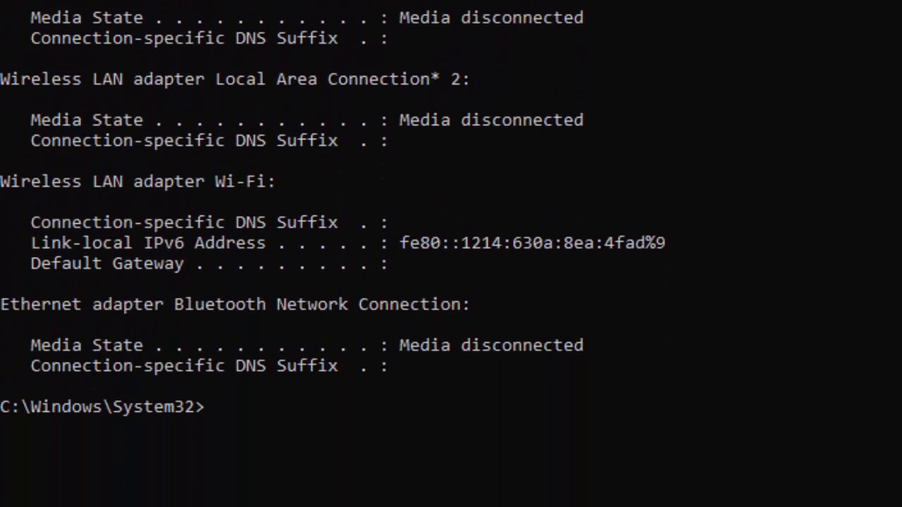
text(ipconfig /)
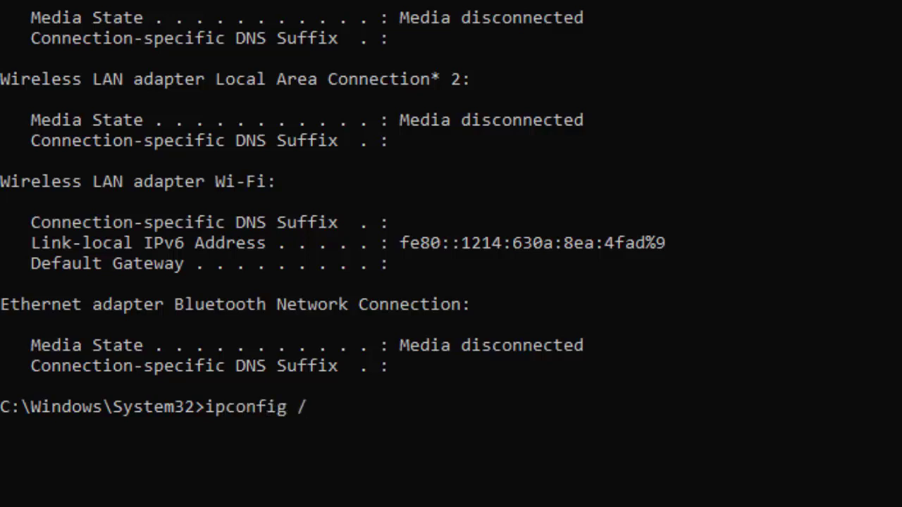
text(flushd)
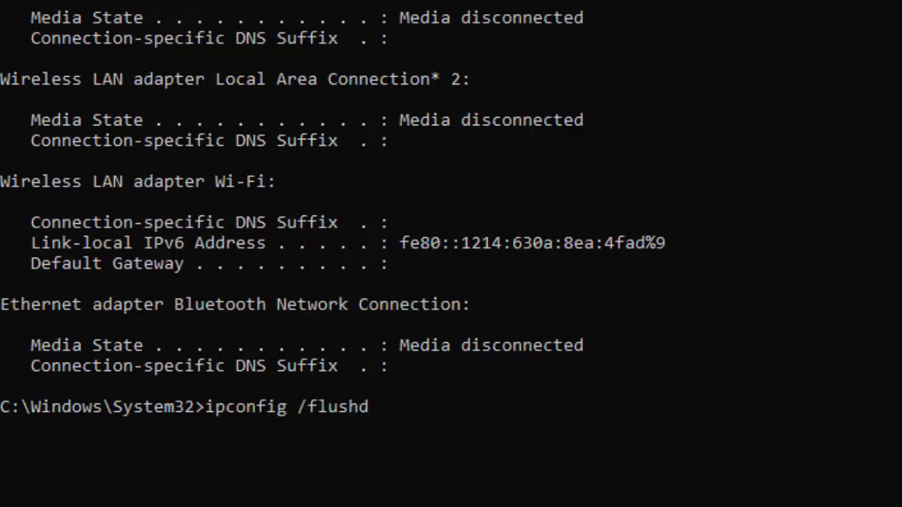
text(ns)
- Execute the DNS flush, then run the mistyped ipconfig /renews command
key(Return)
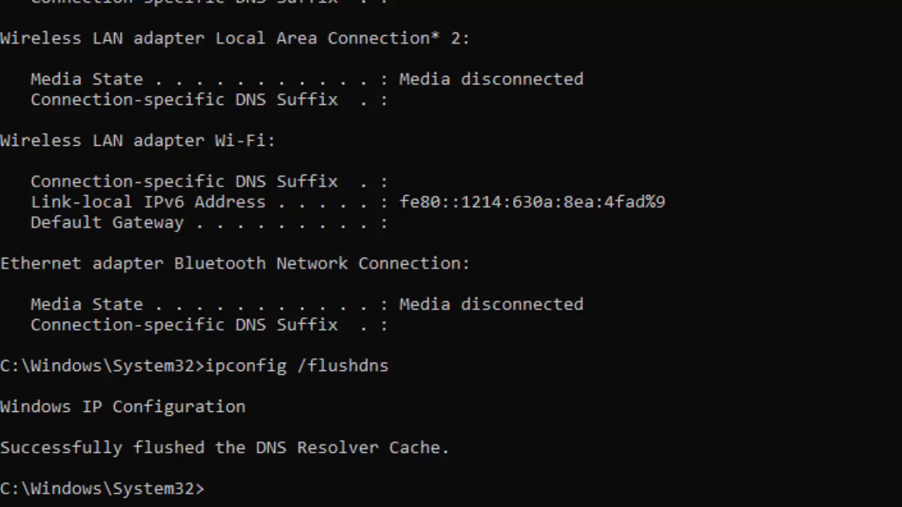
text(ipconfig )
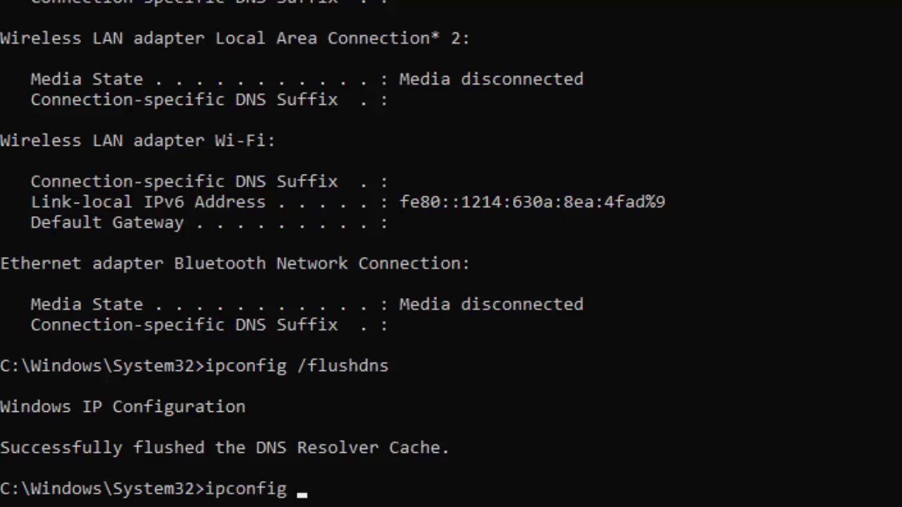
text(/re)
text(n)
key(BackSpace)
text(renews)
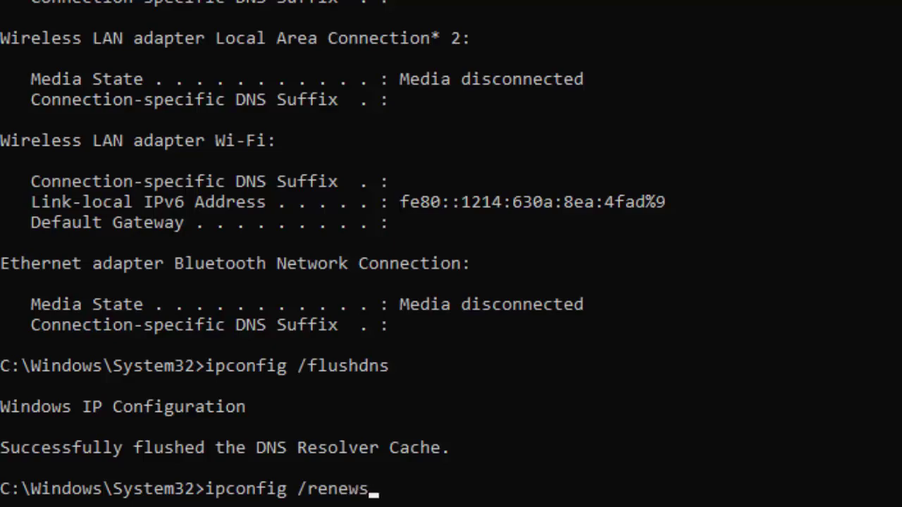
key(Return)
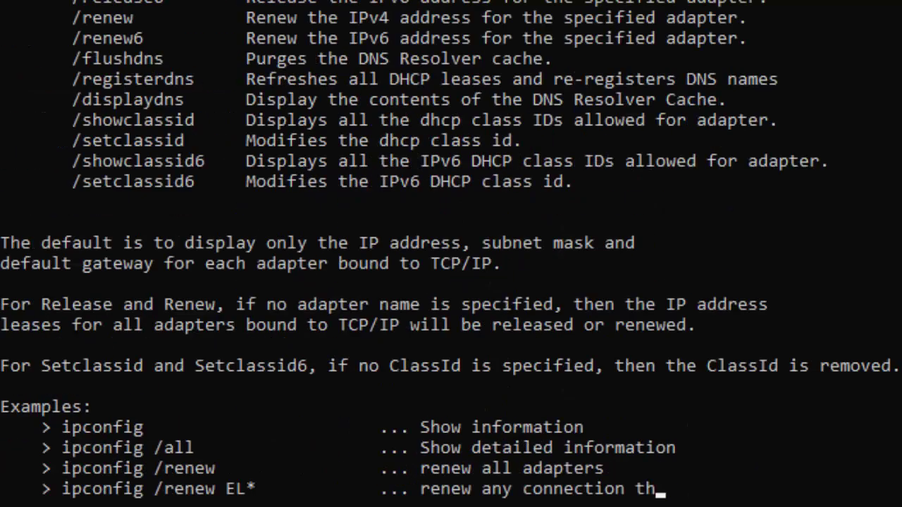